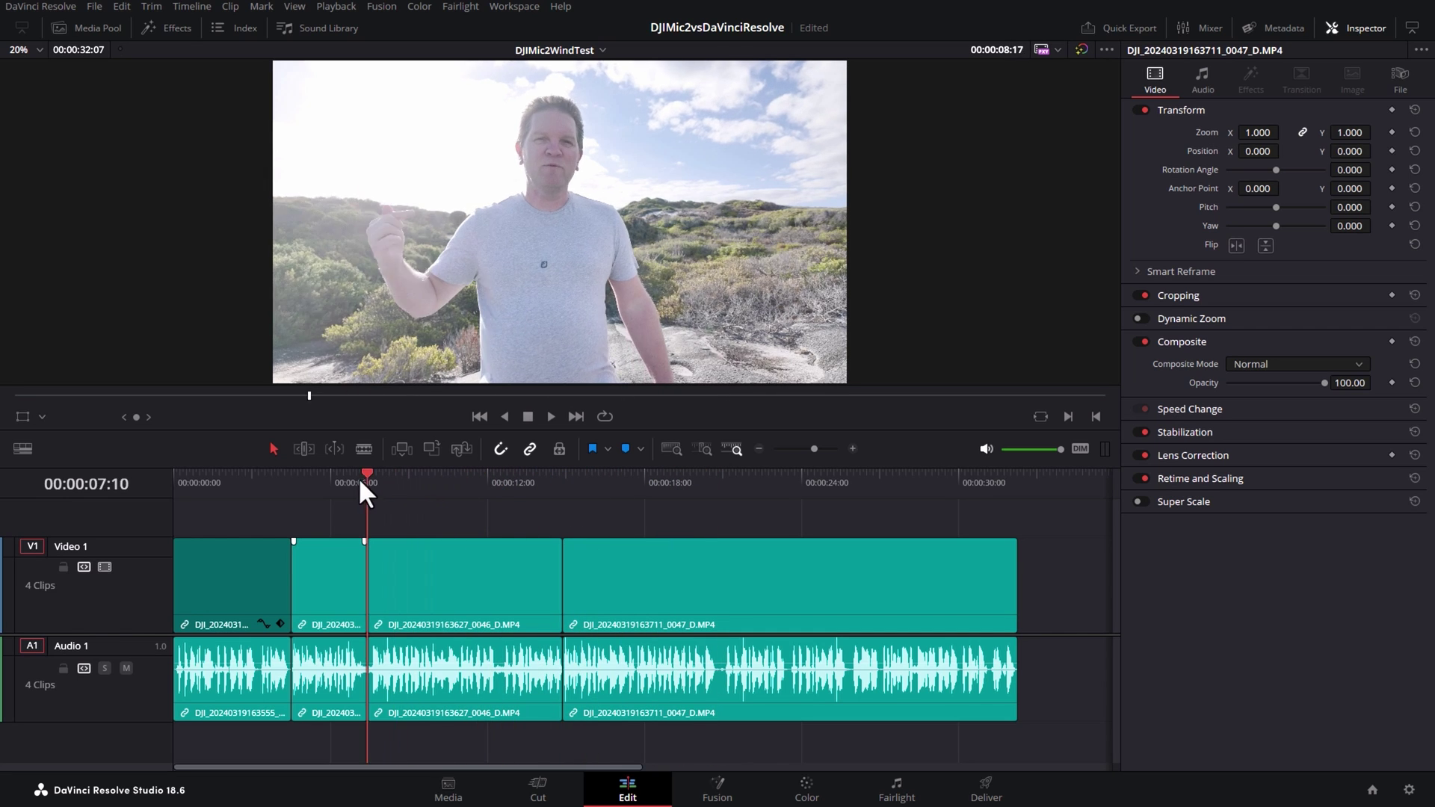
Select the first clip and set its Zoom to 1.520 and Position X to 143
left_click_drag(359, 476, 238, 487)
left_click(253, 552)
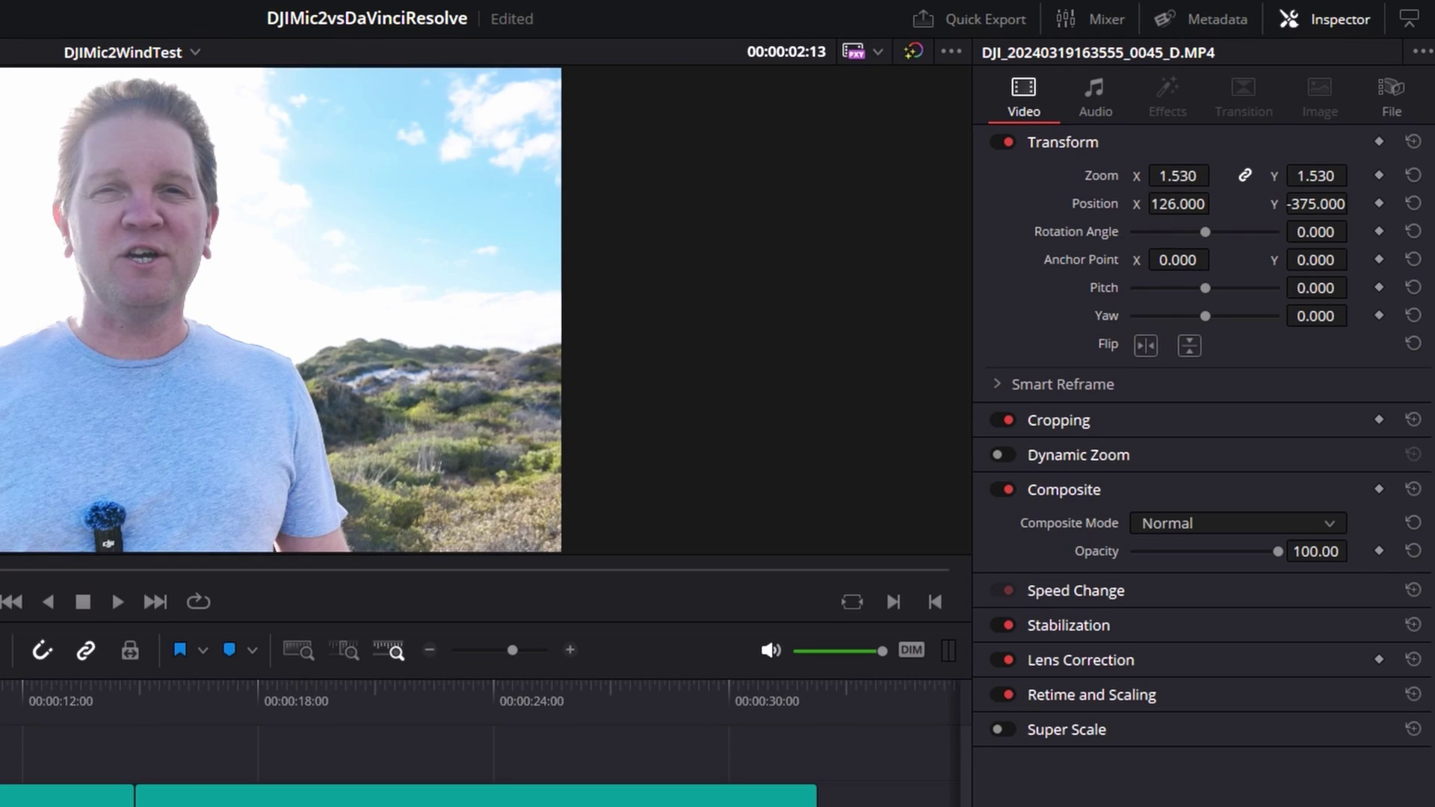
left_click_drag(1258, 133, 1263, 135)
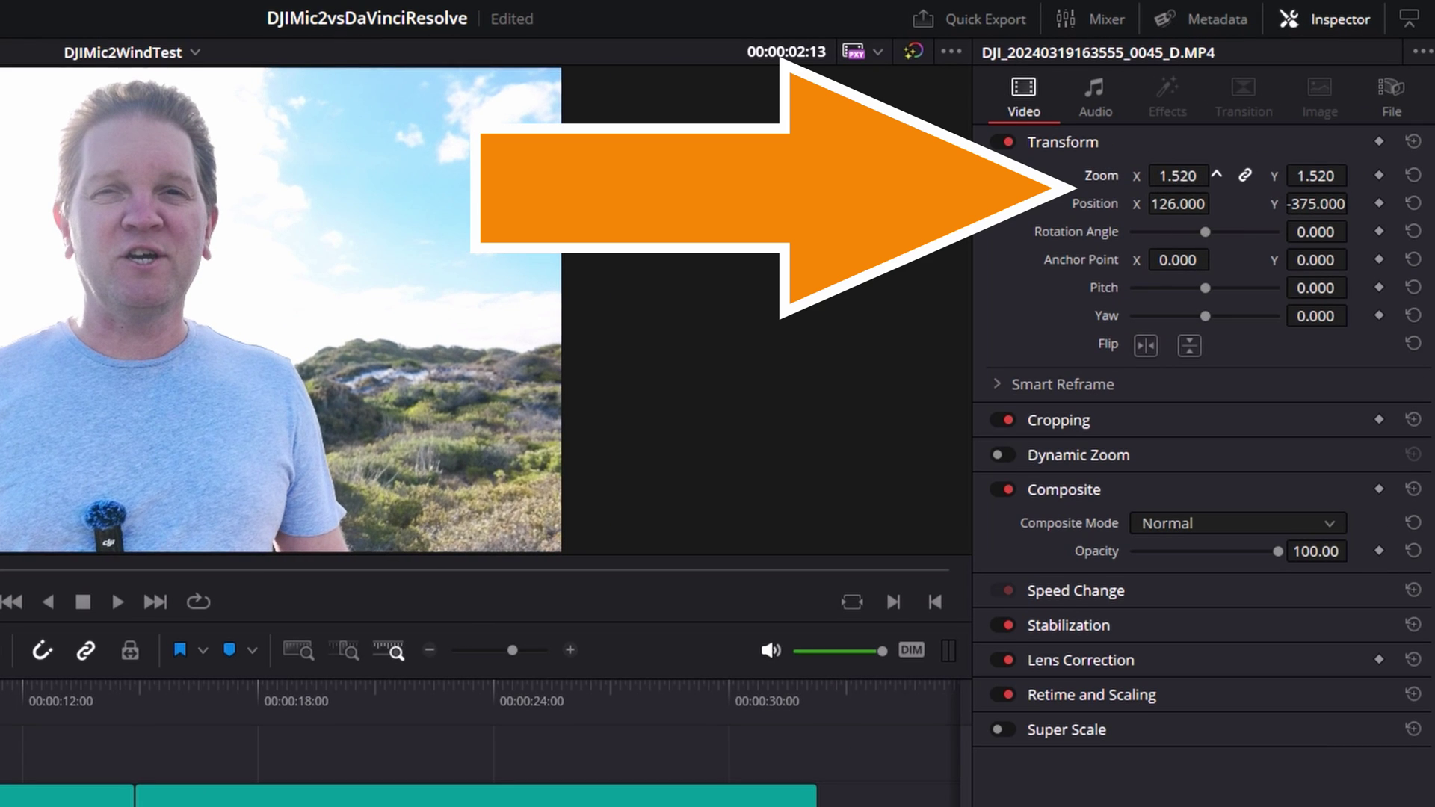
left_click_drag(1188, 197, 1208, 198)
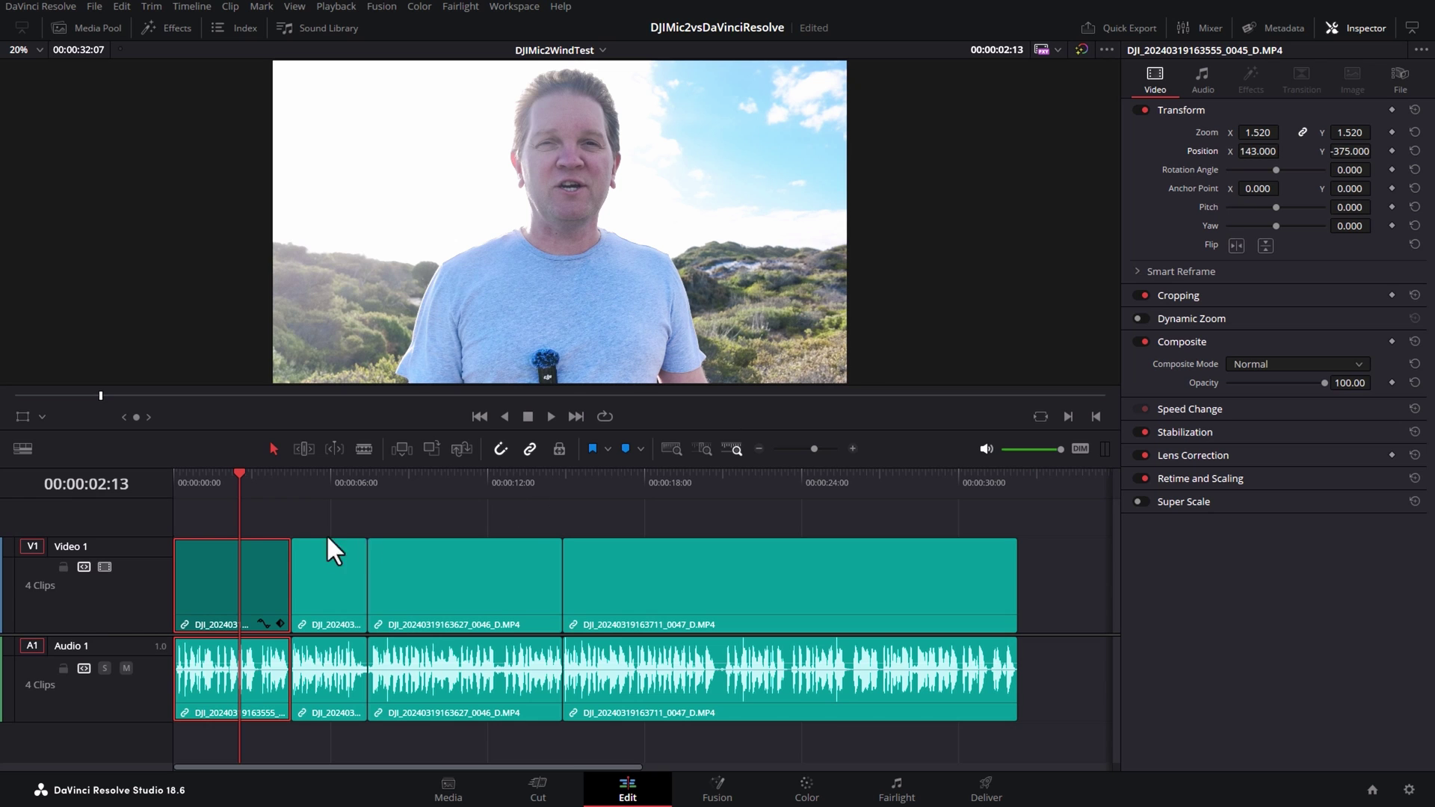
Copy the first clip, then select the other three clips and bring up their context menu
right_click(262, 556)
left_click(614, 145)
left_click(325, 550)
left_click(463, 564, "ctrl")
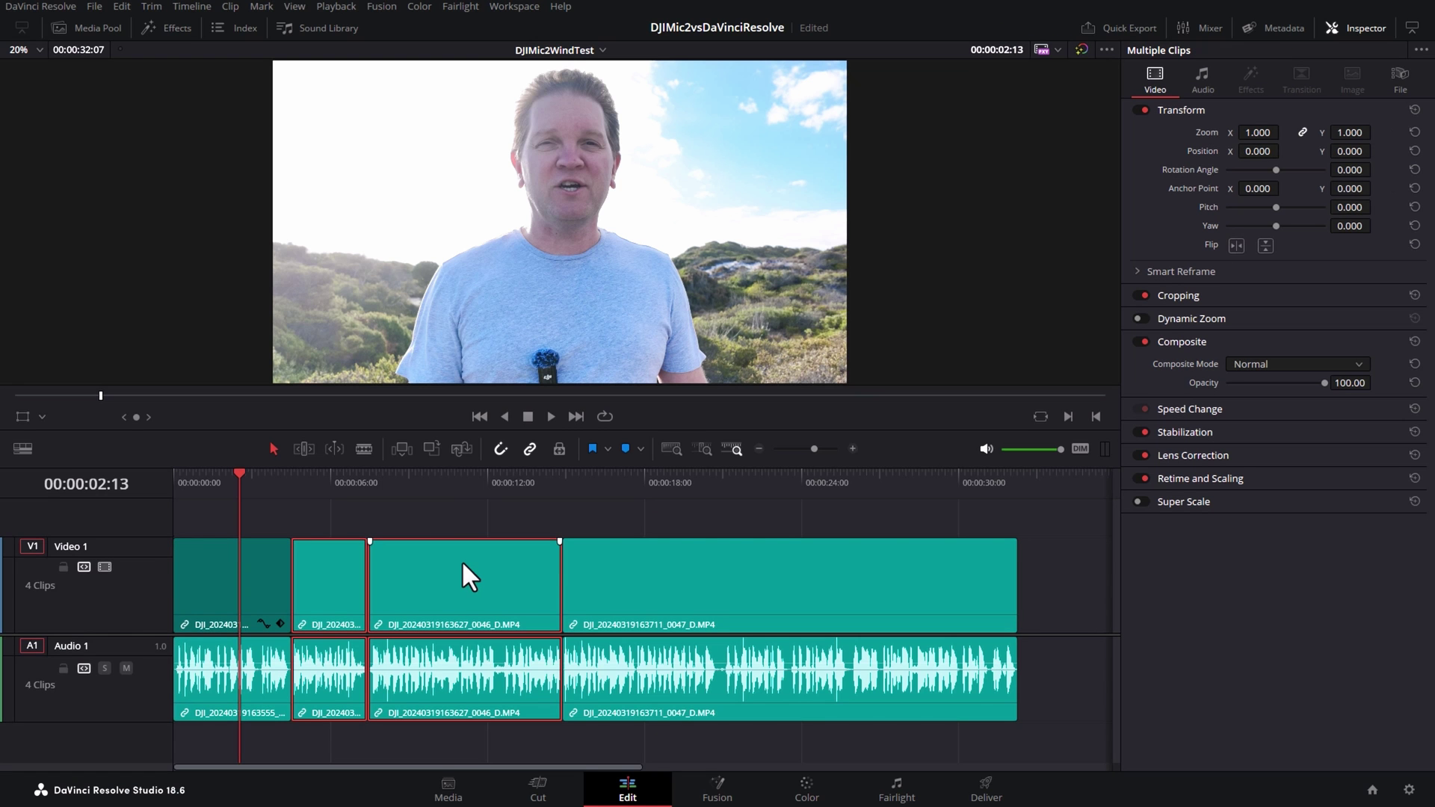
left_click(683, 561, "ctrl")
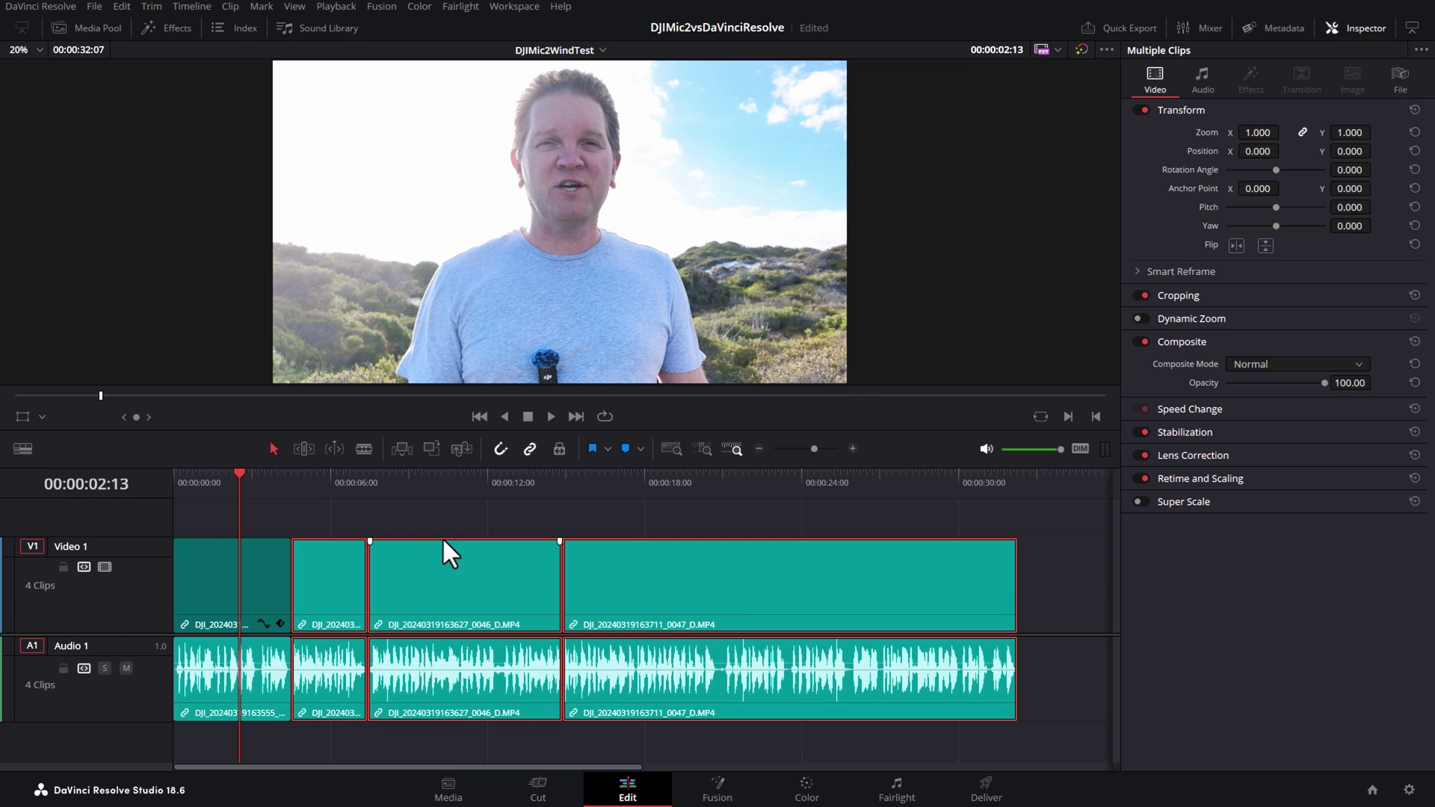
right_click(453, 558)
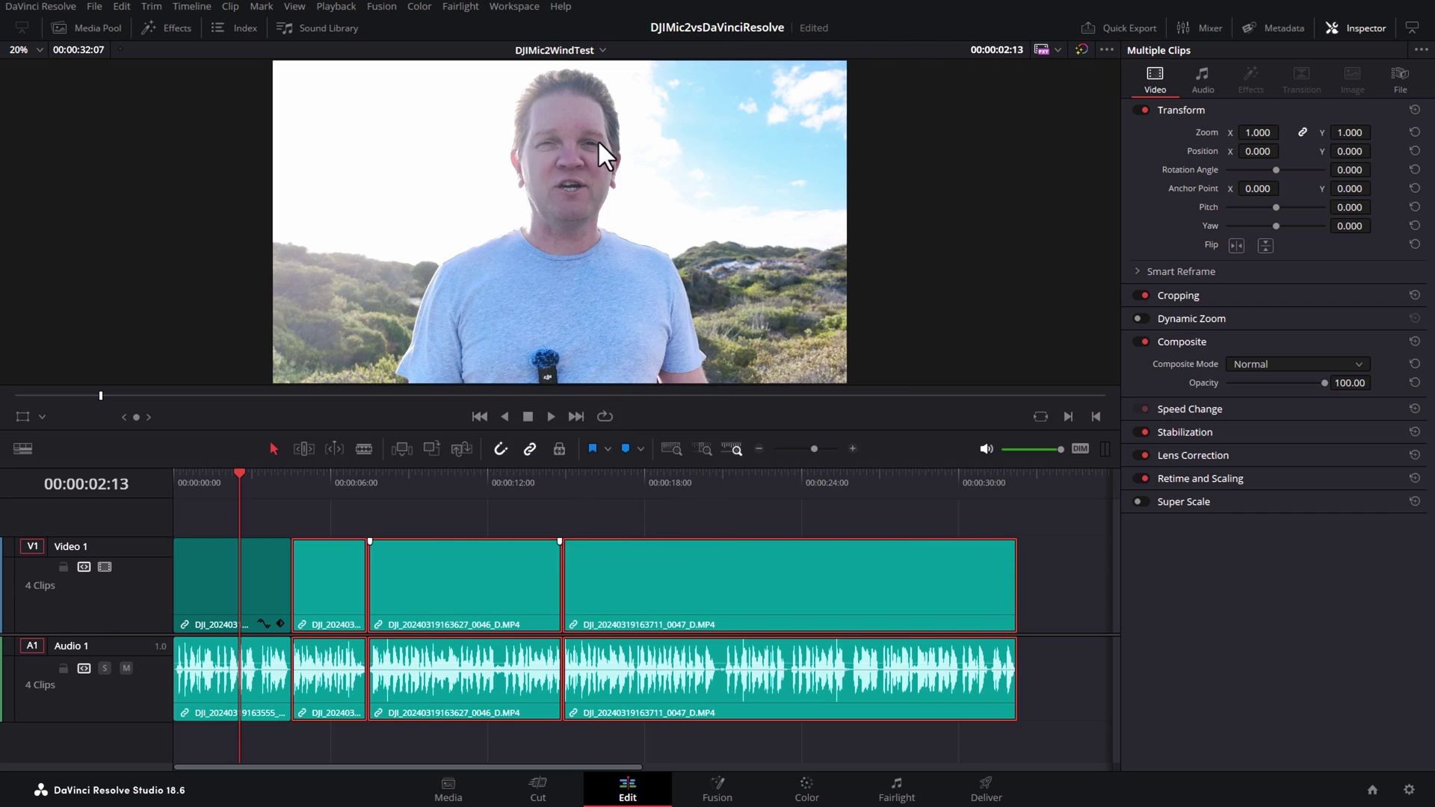
Open Paste Attributes (Alt+V), check the 6-clip target list, and tick Position
key("alt+v")
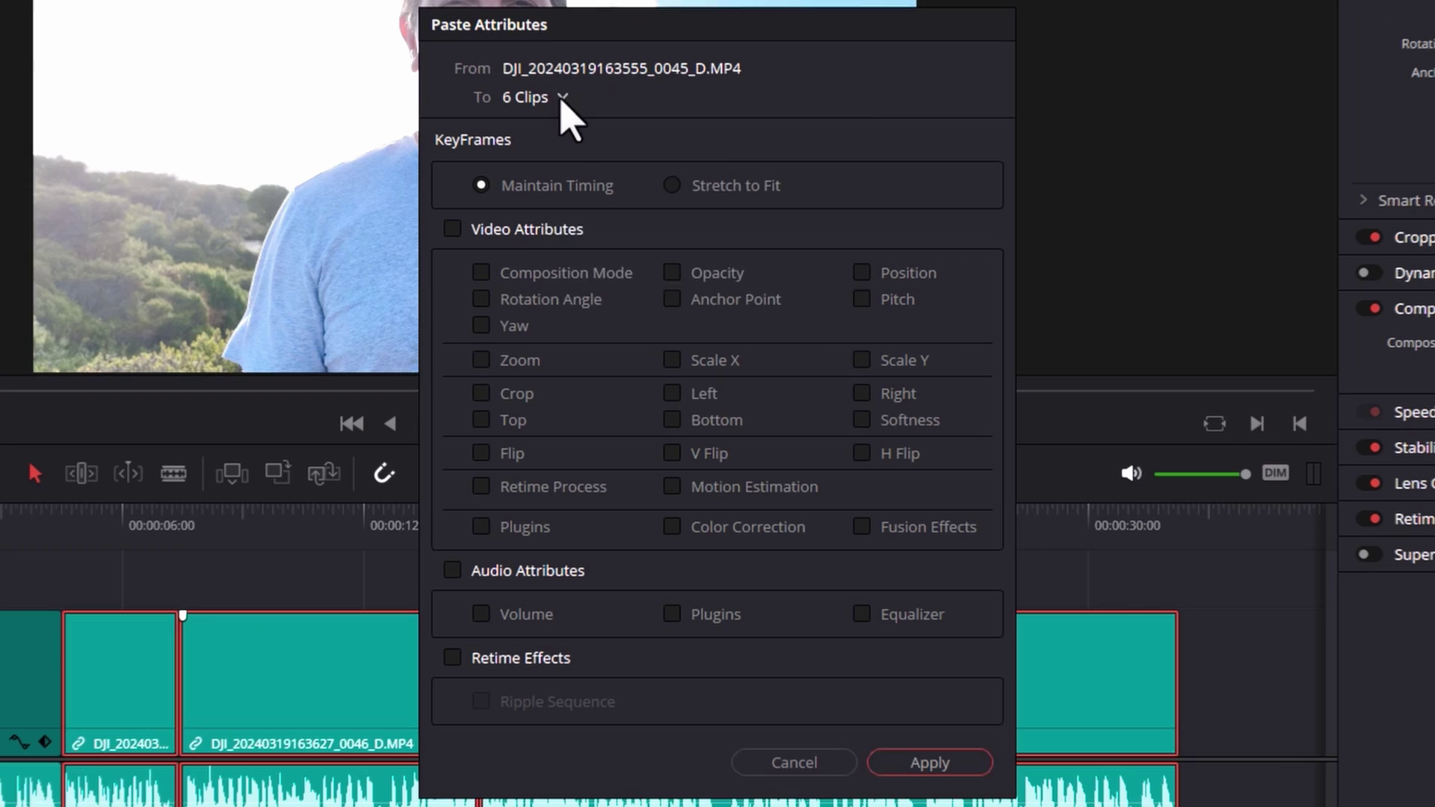
left_click(616, 205)
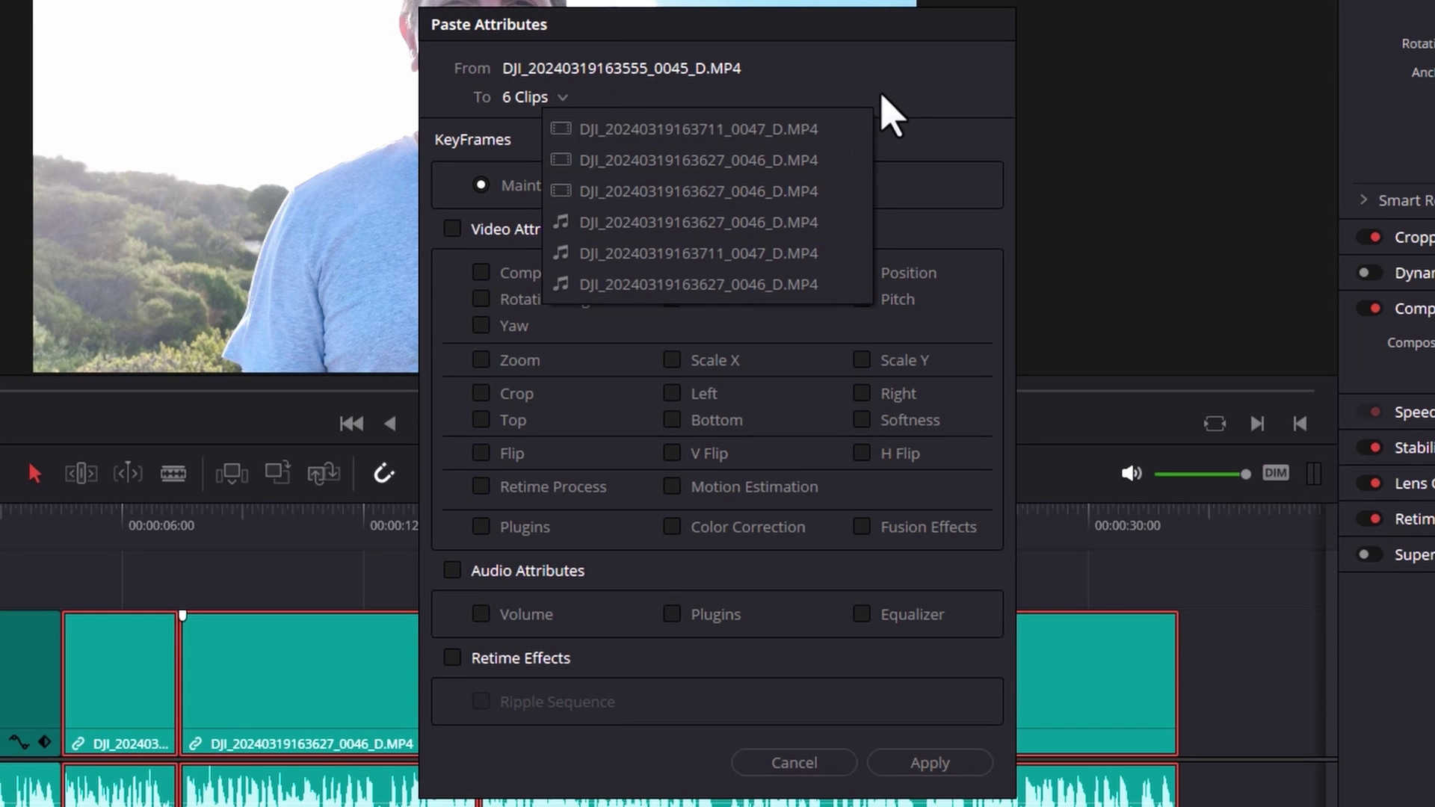
left_click(892, 113)
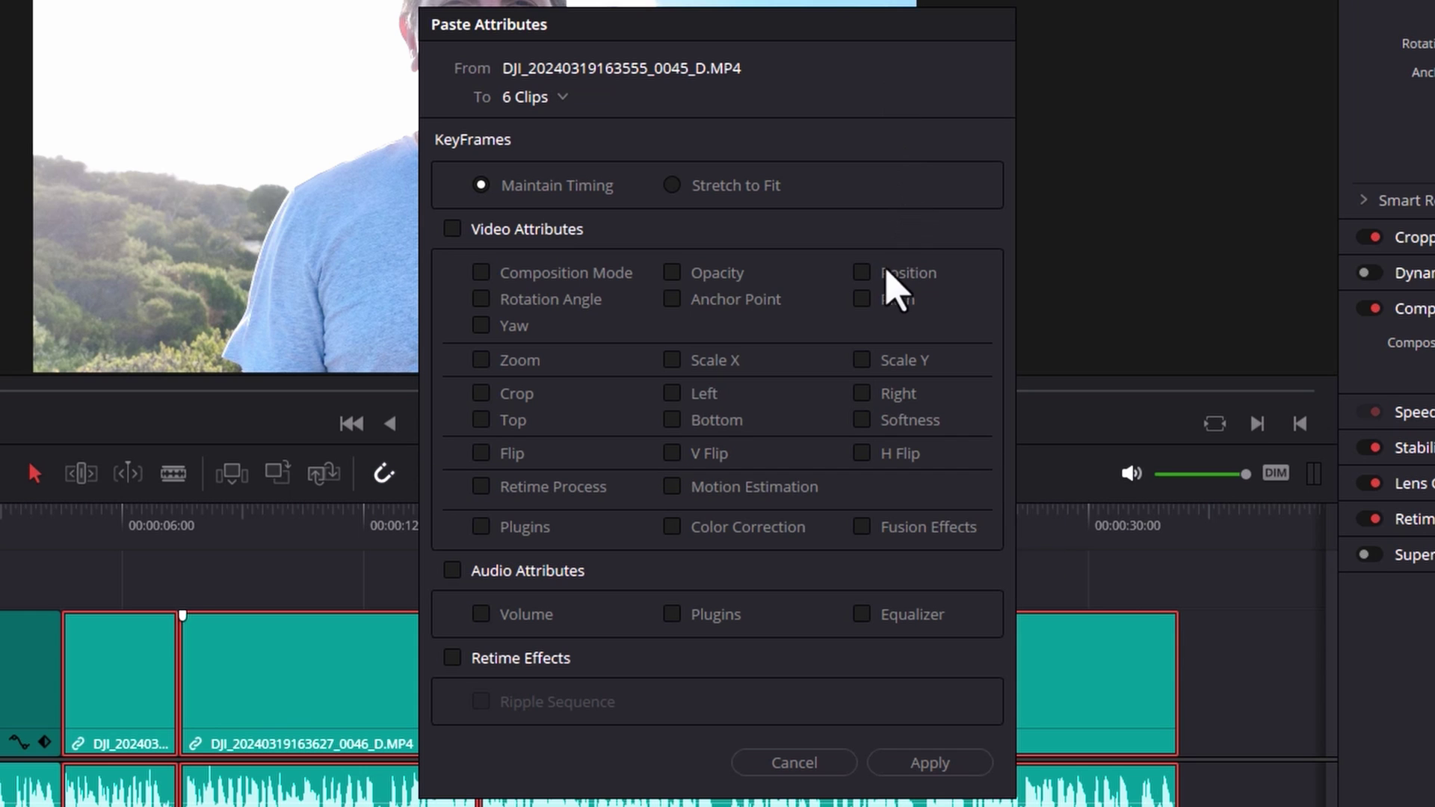
left_click(861, 273)
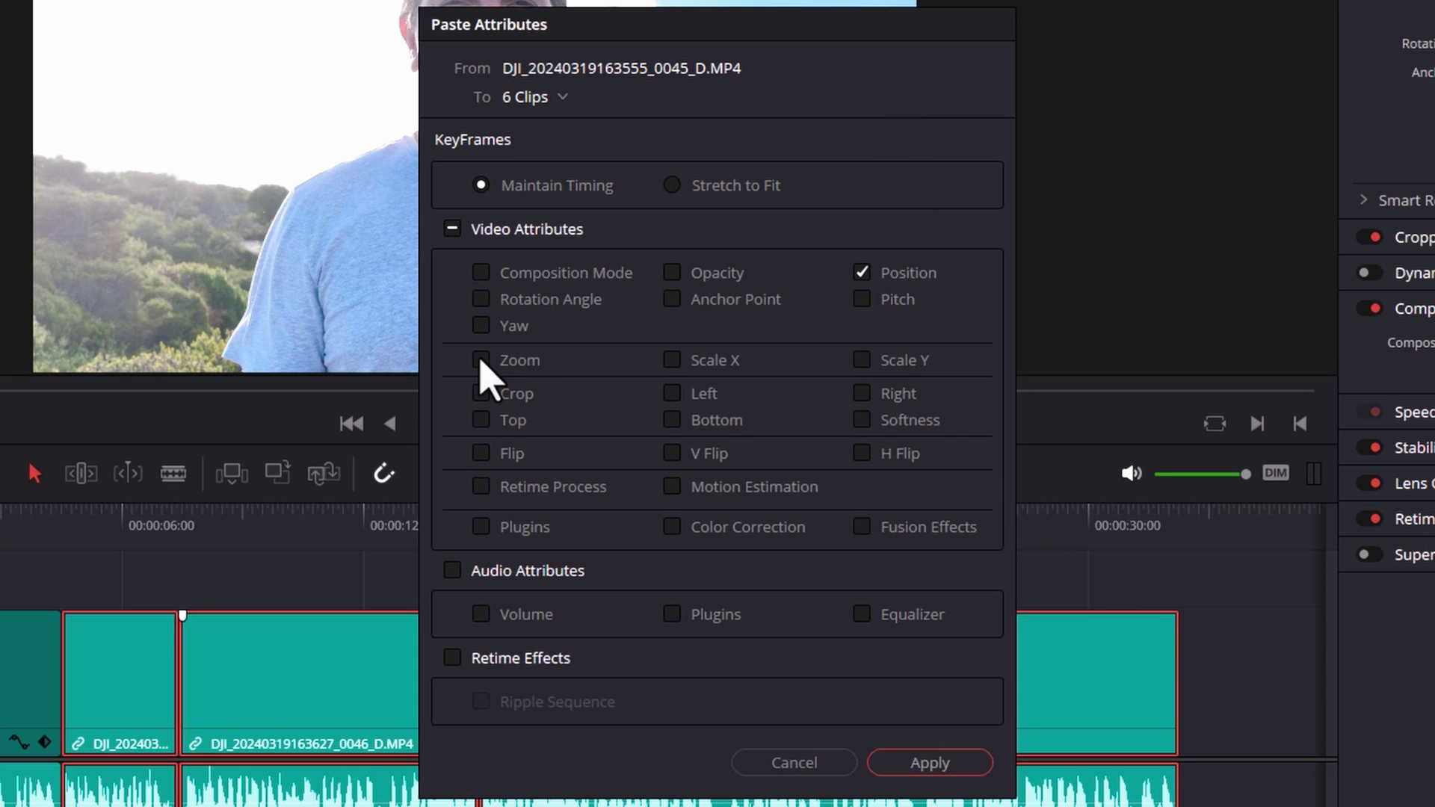
Tick Zoom and Color Correction, apply the paste, then scrub and reselect the first clip
left_click(480, 360)
left_click(672, 527)
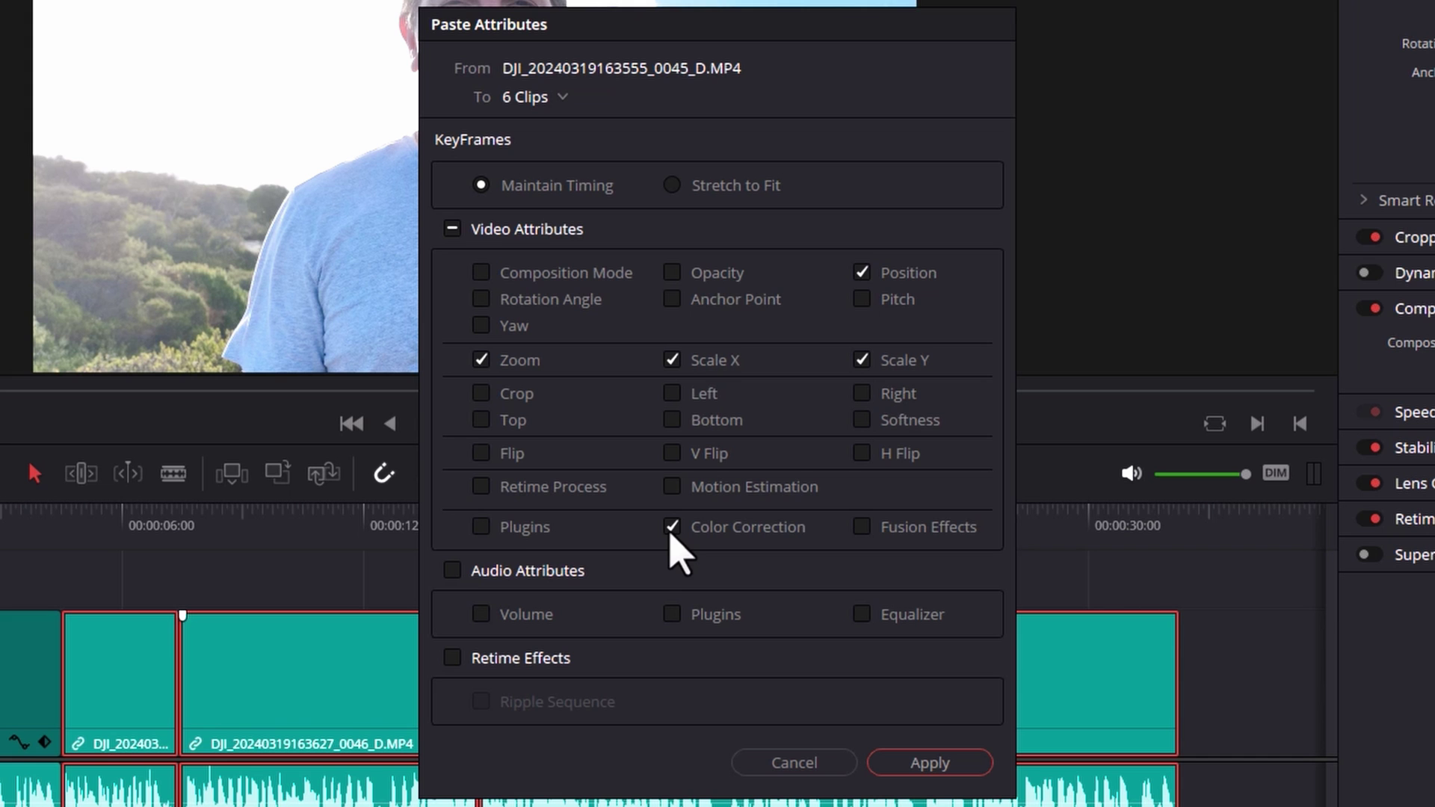
left_click(948, 762)
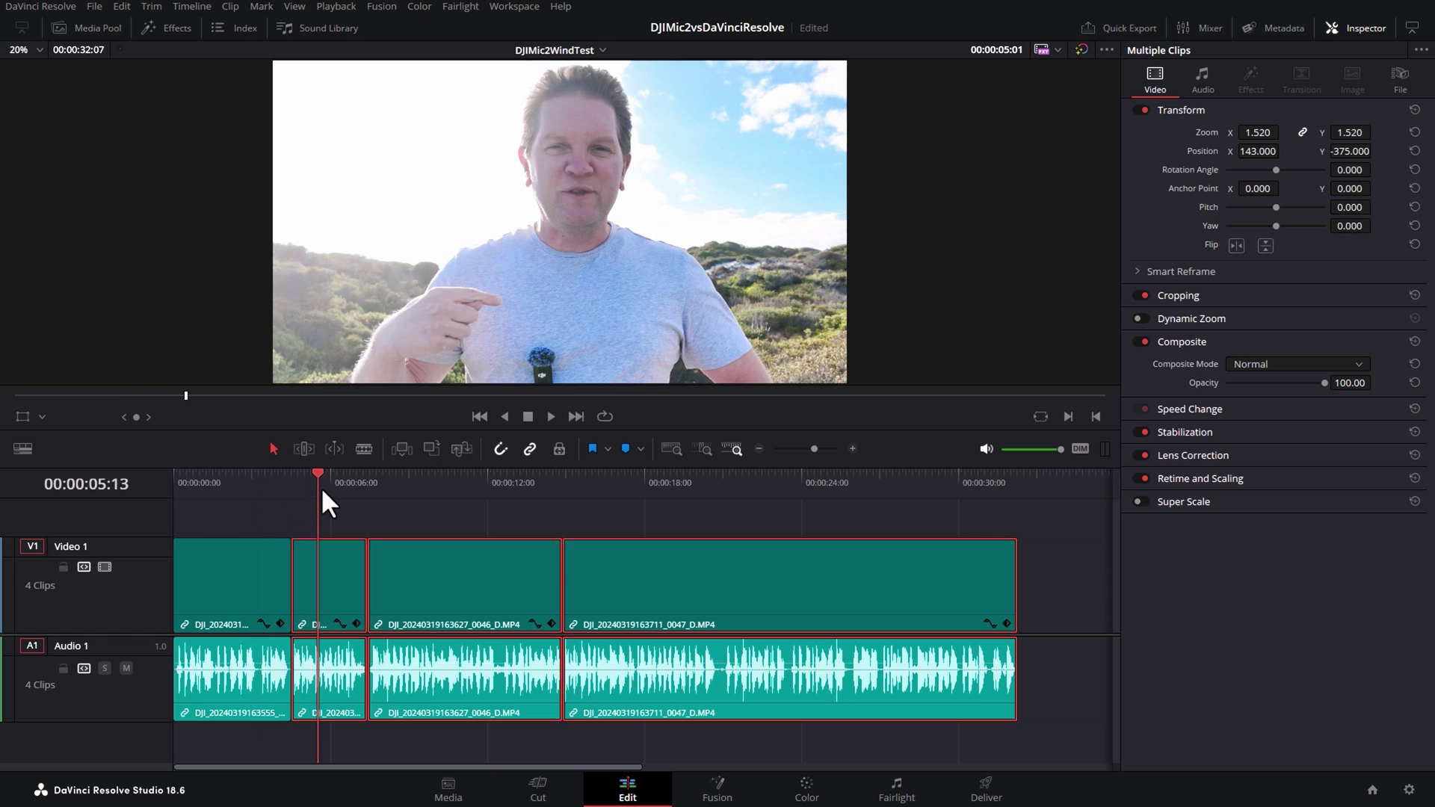
mouse_move(322, 491)
left_mouse_down()
mouse_move(433, 498)
mouse_move(265, 506)
left_mouse_up()
left_click(265, 504)
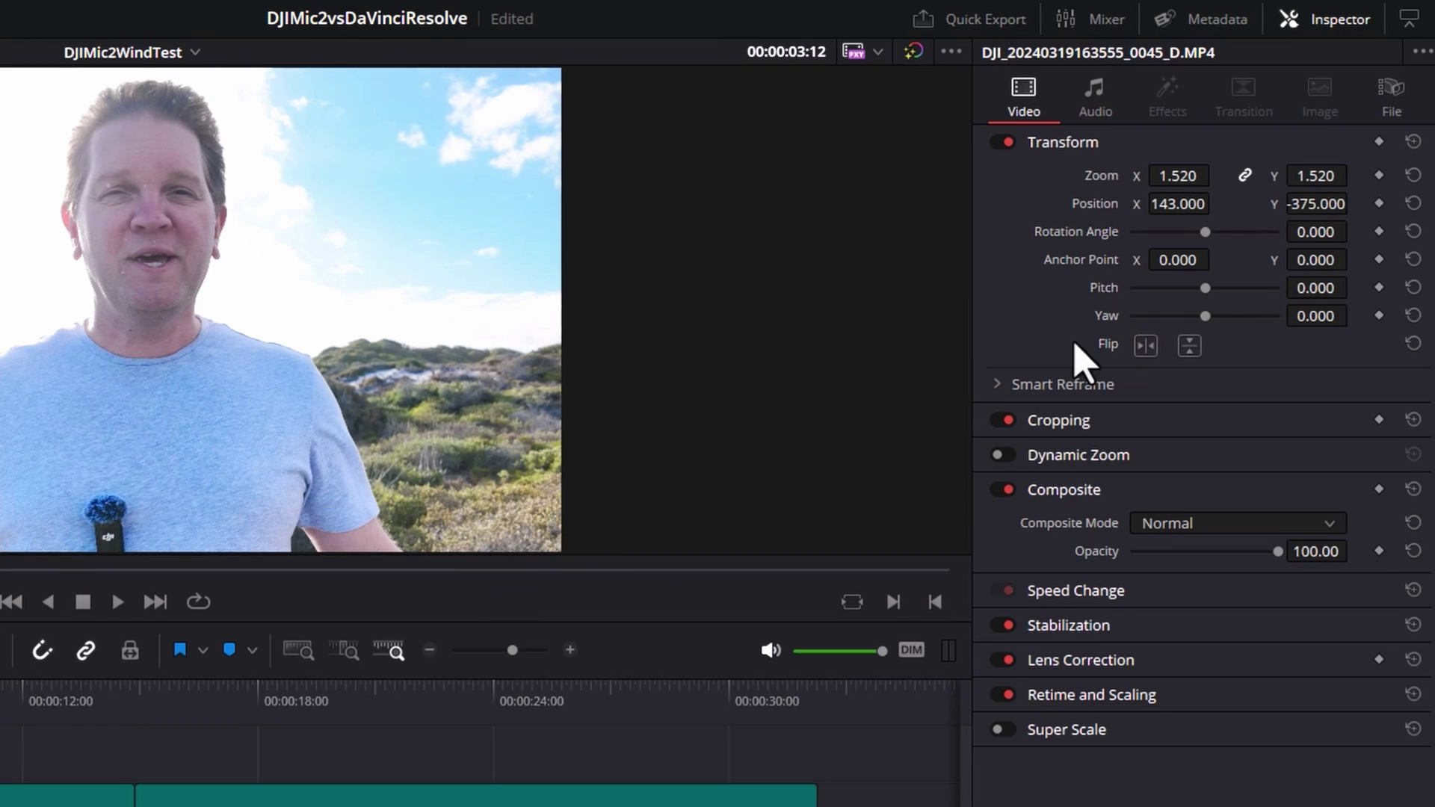
Copy the first clip's 1.520 Zoom value and paste it into the second clip's Zoom field
left_click(1186, 175)
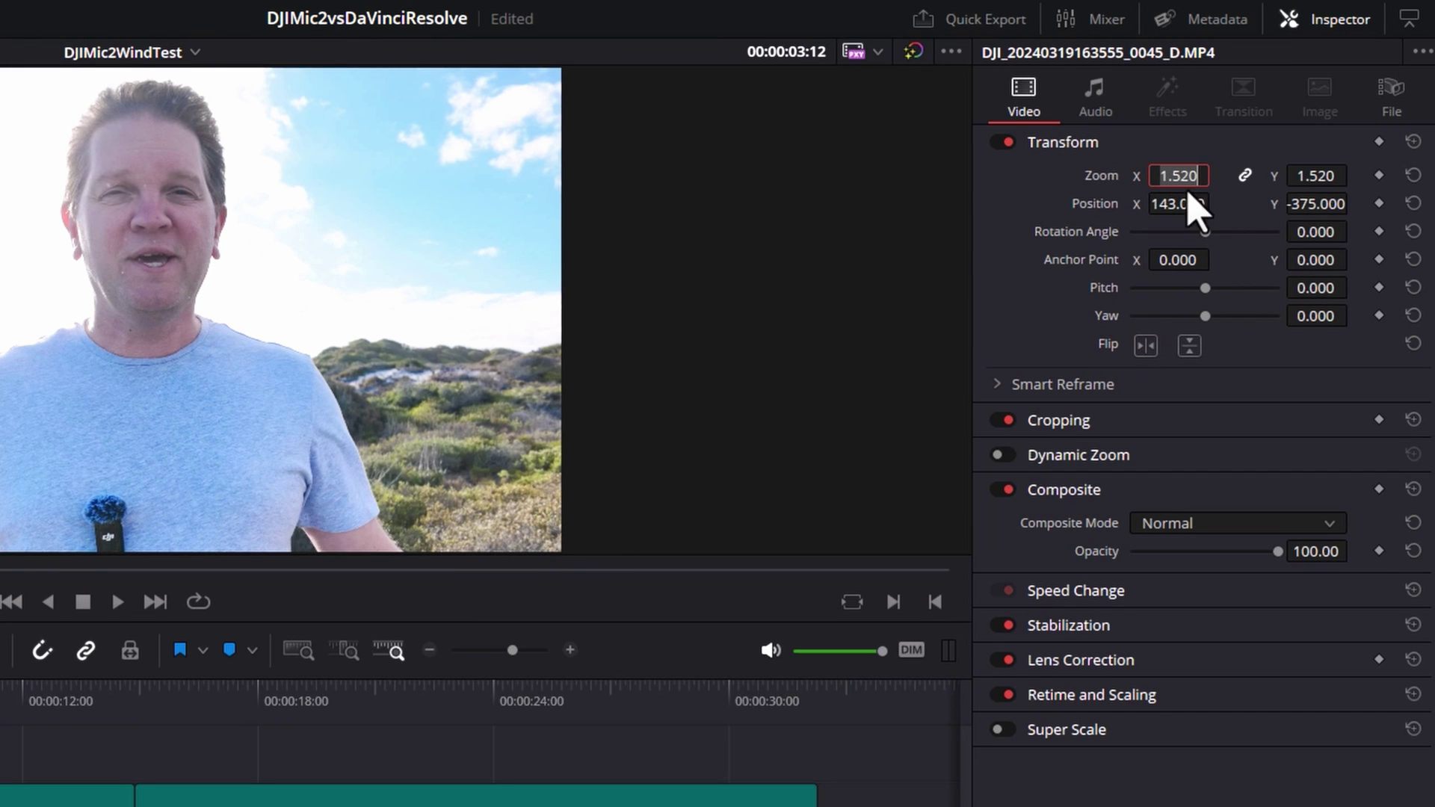
right_click(1181, 178)
left_click(1222, 269)
left_click(337, 592)
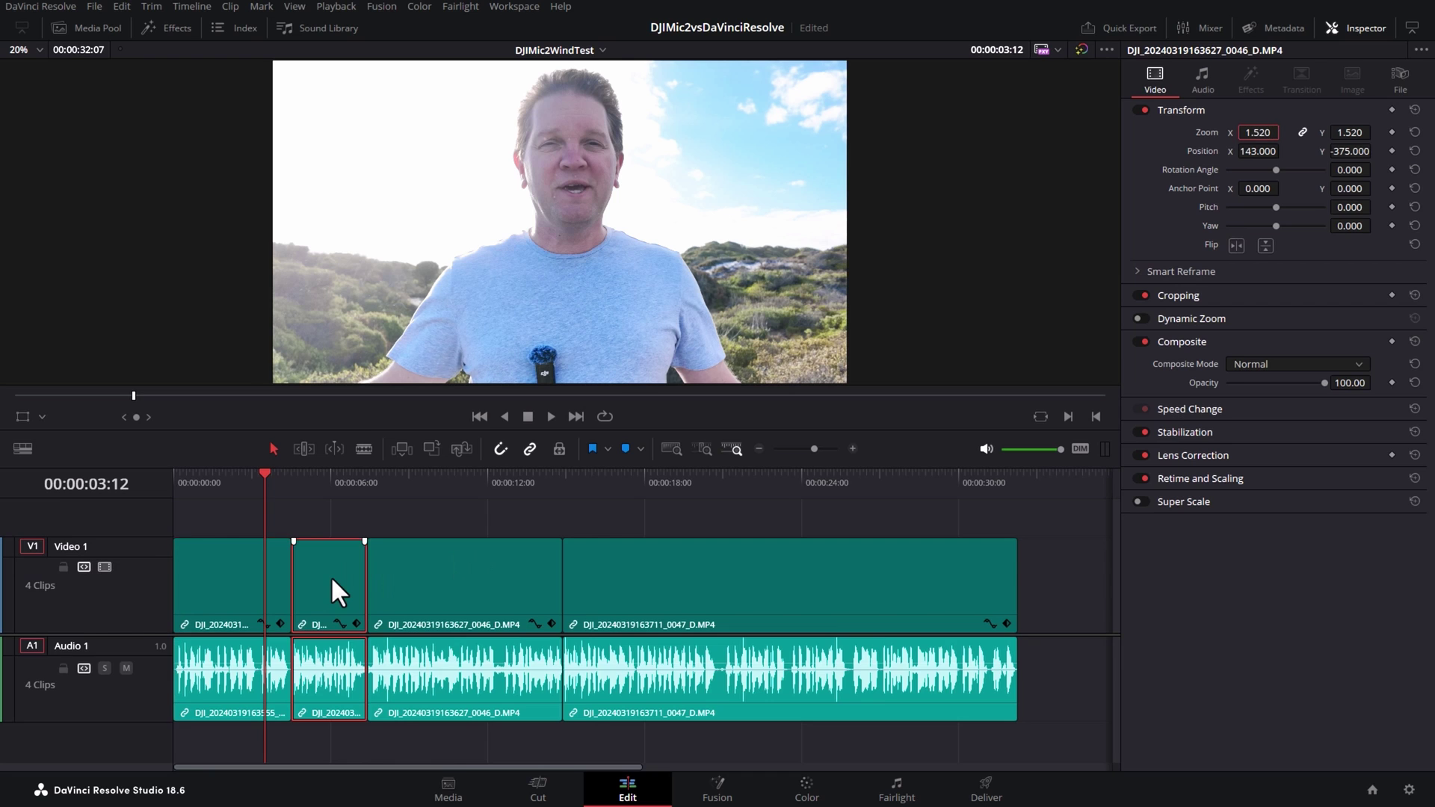
right_click(1265, 136)
left_click(1307, 209)
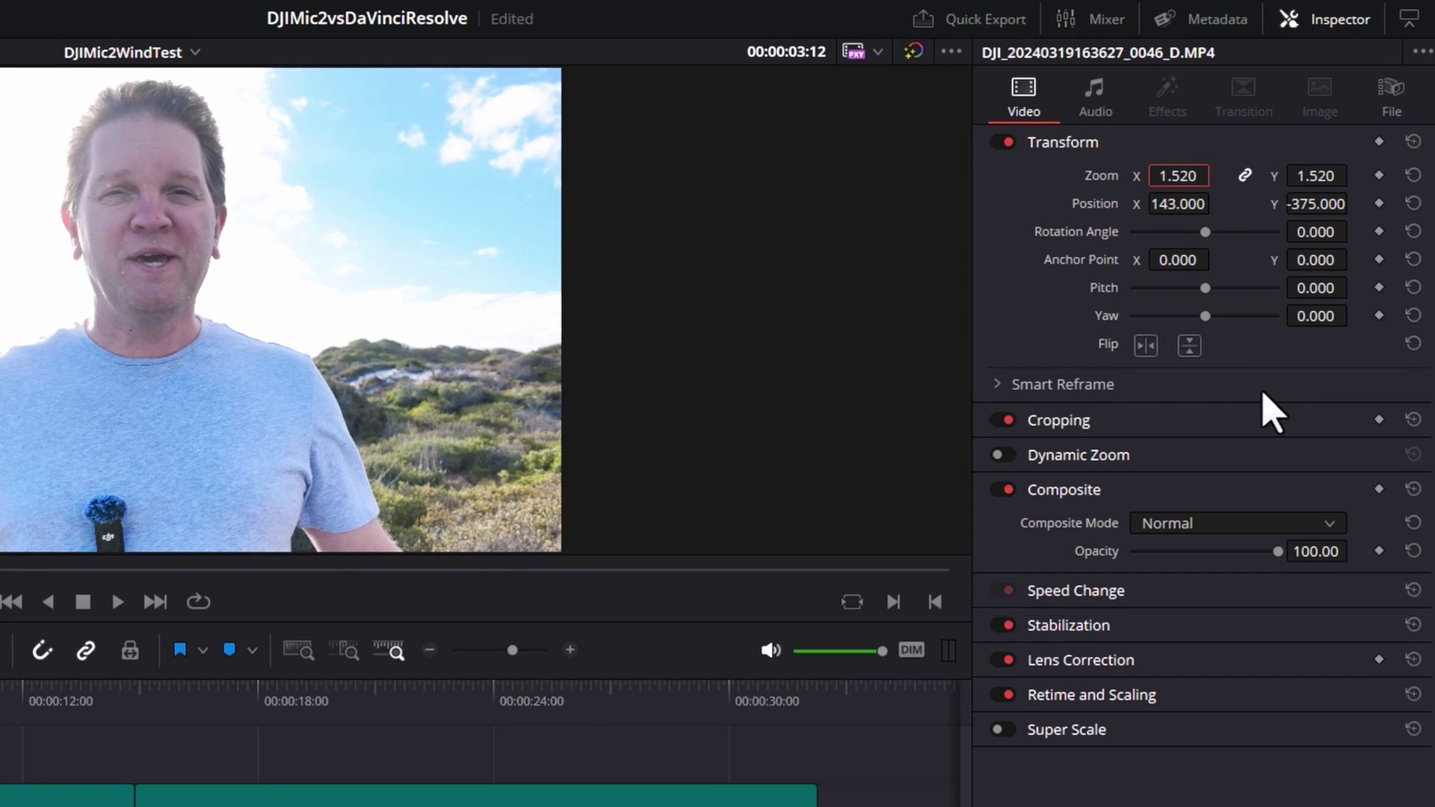